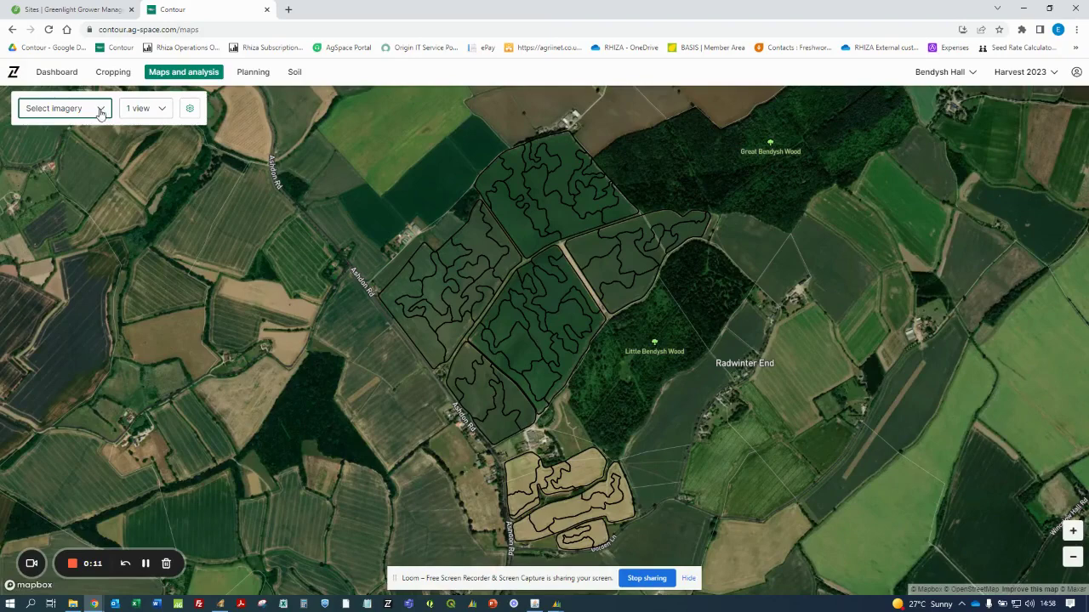
Step: Display the NDVI crop monitoring imagery on the farm map
click(103, 113)
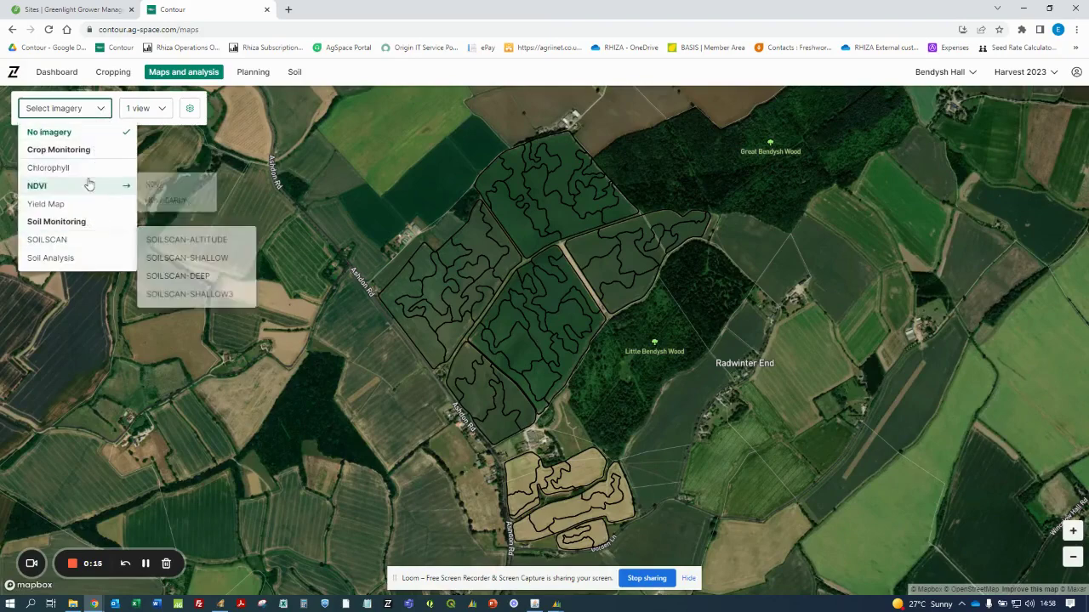
mouse_move(86, 174)
mouse_move(75, 247)
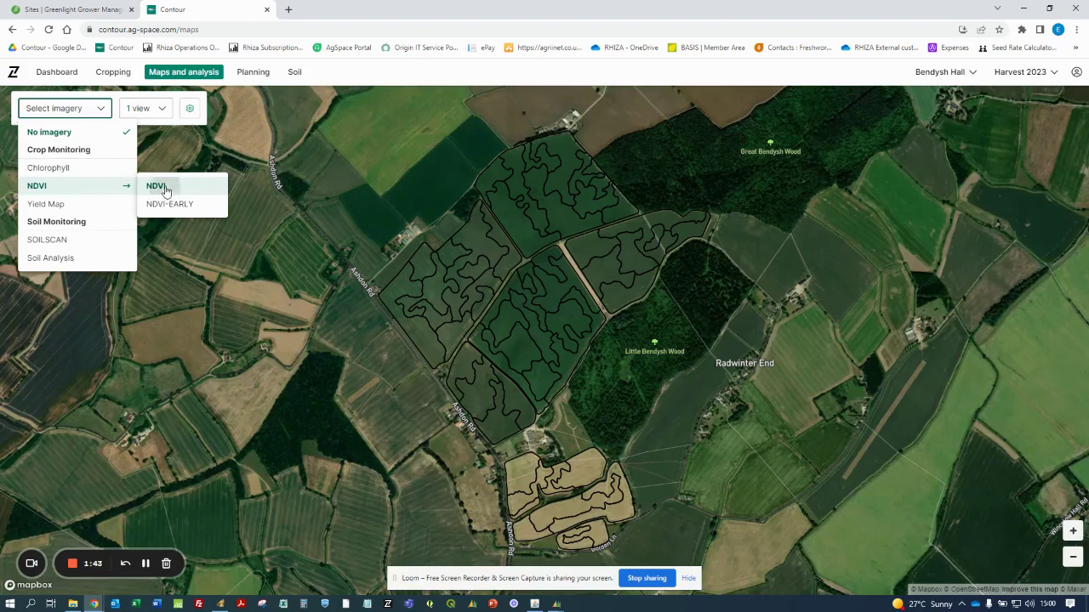
click(166, 189)
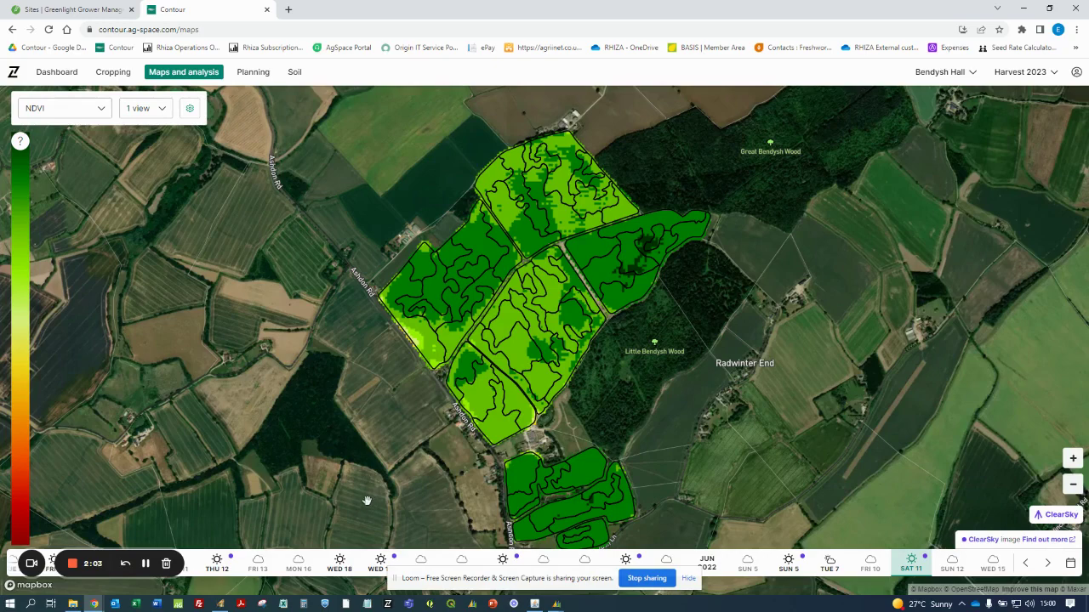
Step: Browse the dates on the NDVI image timeline and step back through earlier years in the date picker
mouse_move(339, 564)
mouse_move(831, 564)
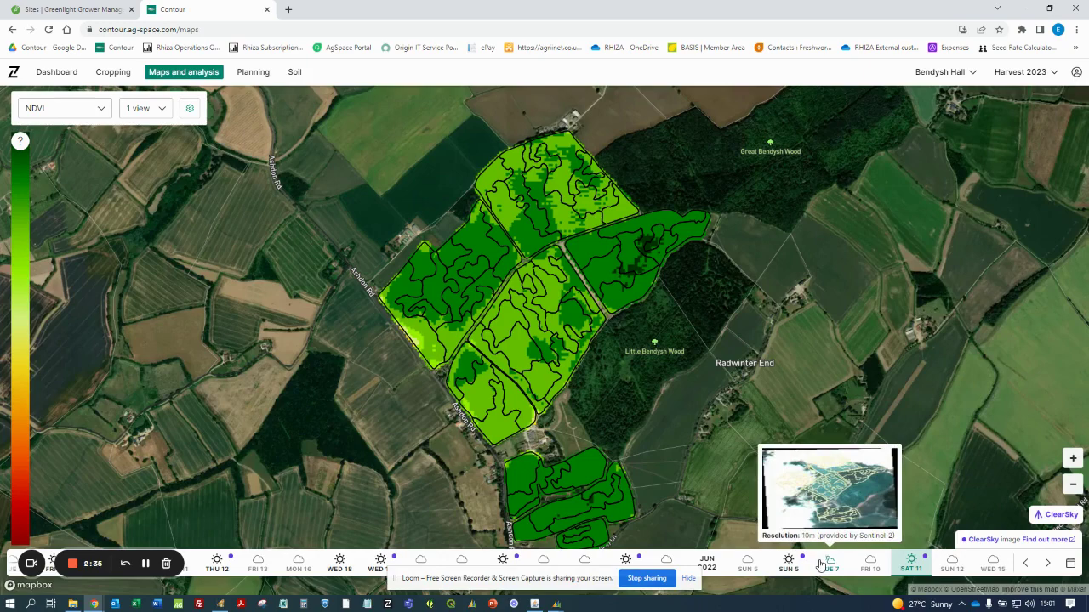
mouse_move(749, 564)
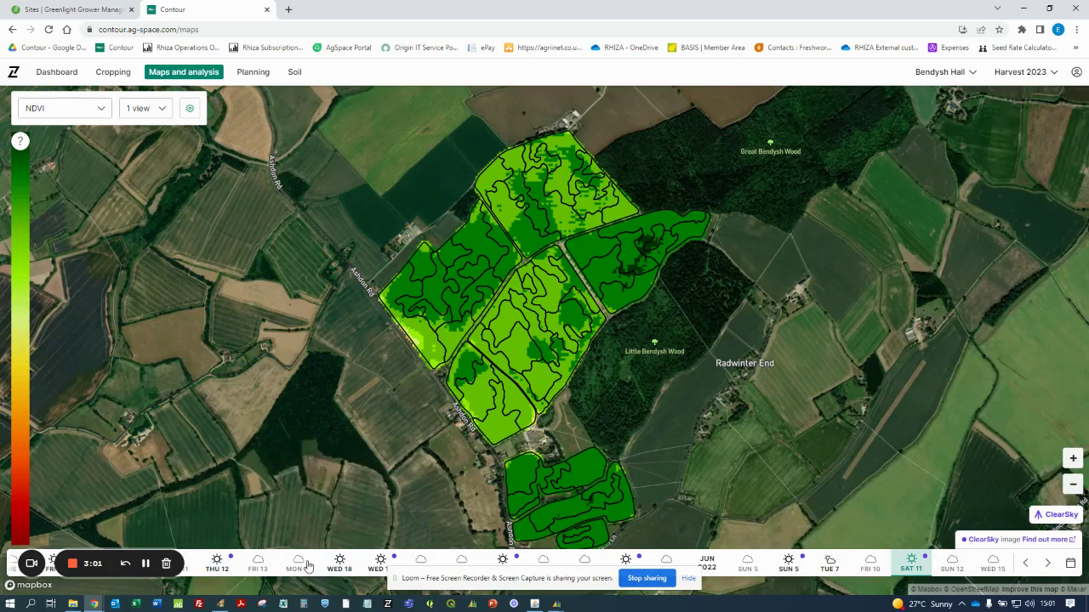
drag(315, 563, 765, 565)
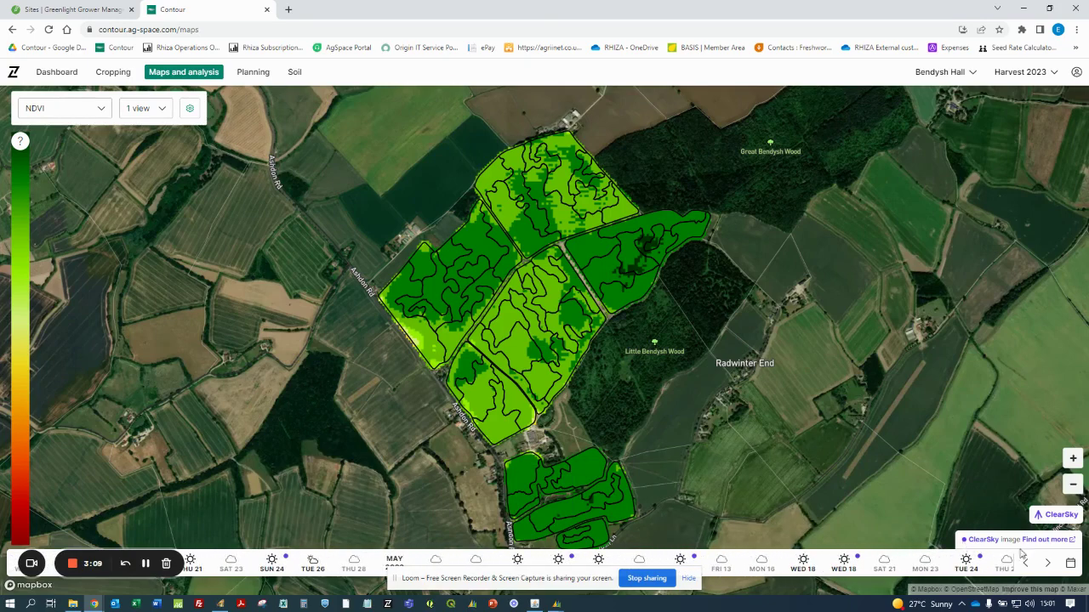
click(1071, 565)
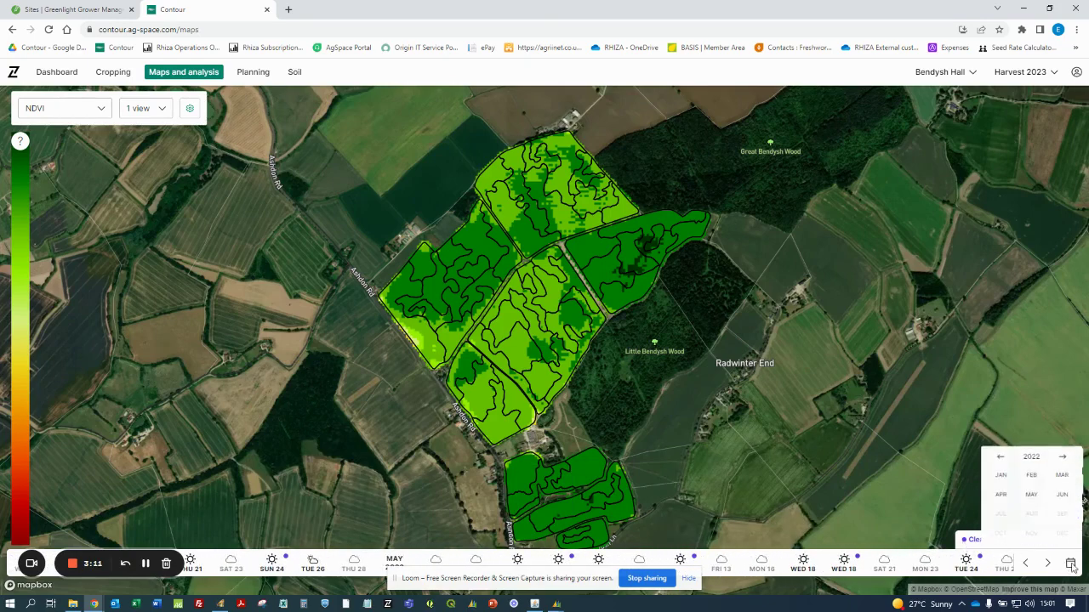
click(1000, 456)
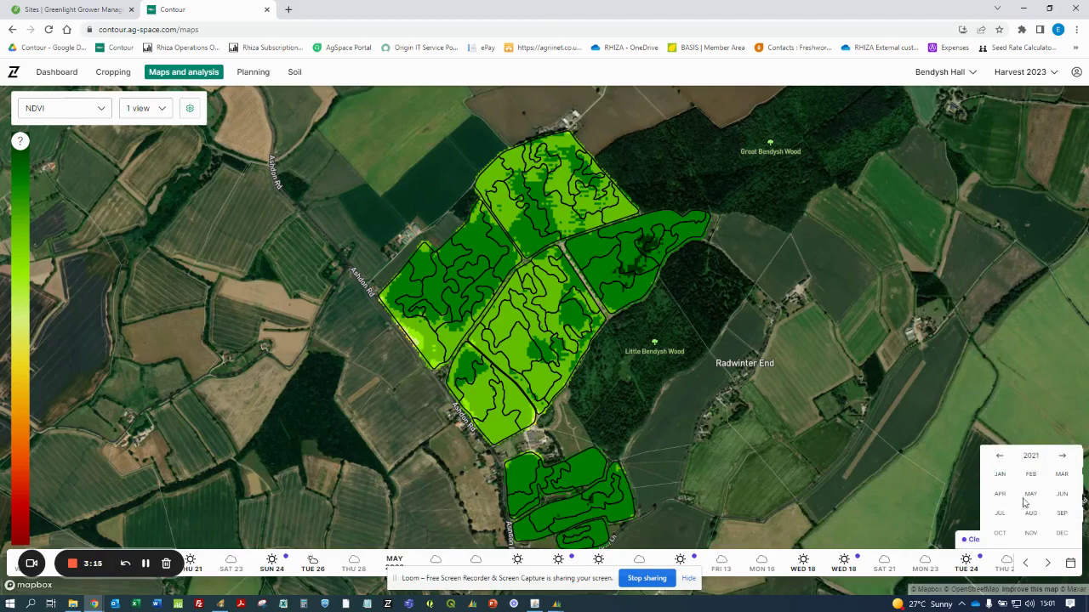
click(1000, 456)
click(999, 457)
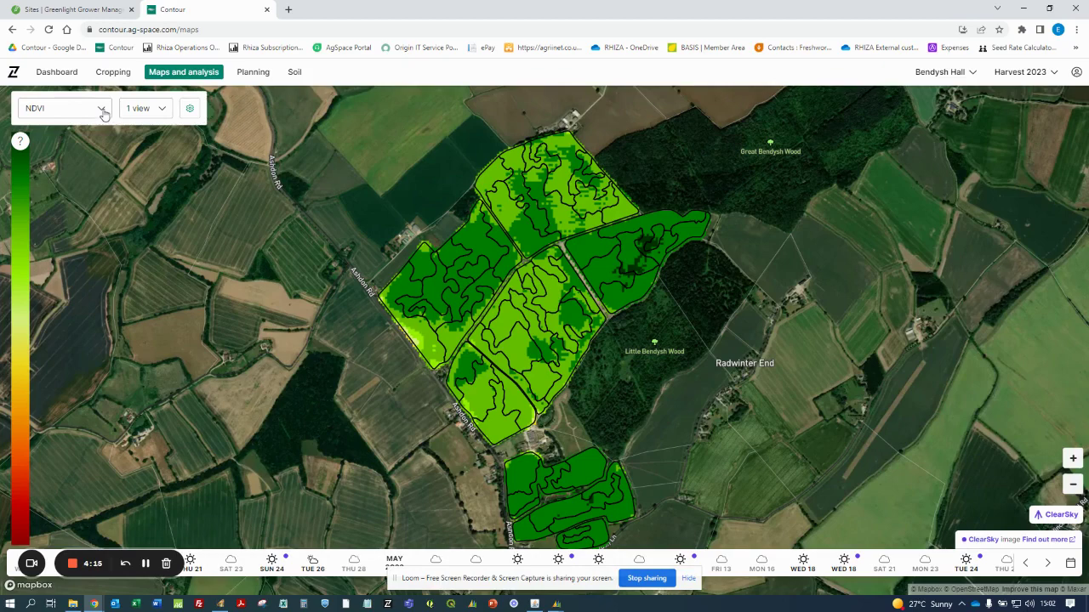
Step: Switch the map imagery from NDVI to the GCVI chlorophyll layer
click(103, 113)
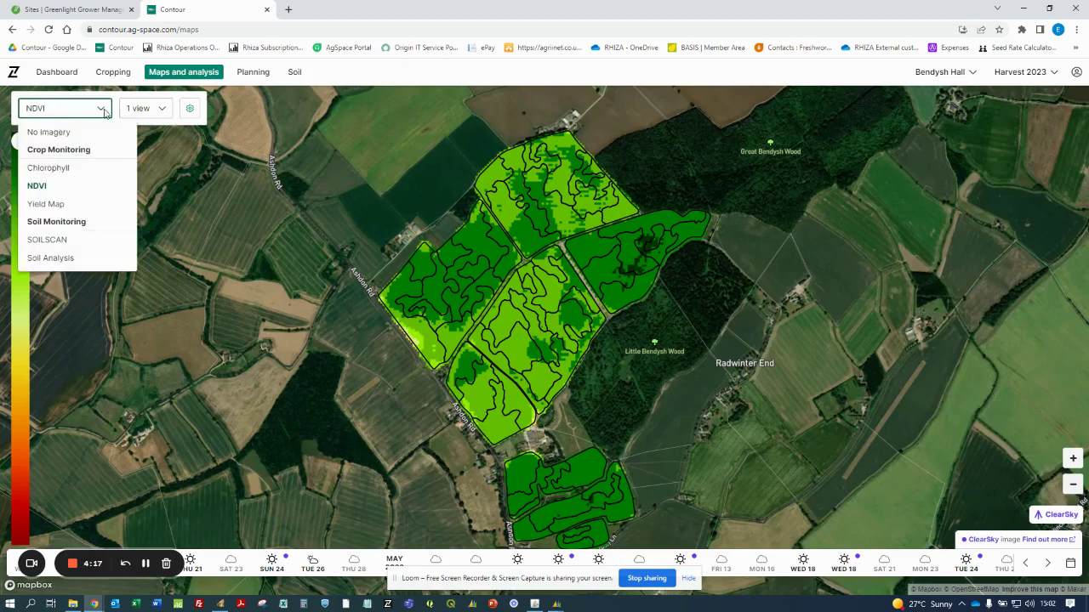
mouse_move(89, 168)
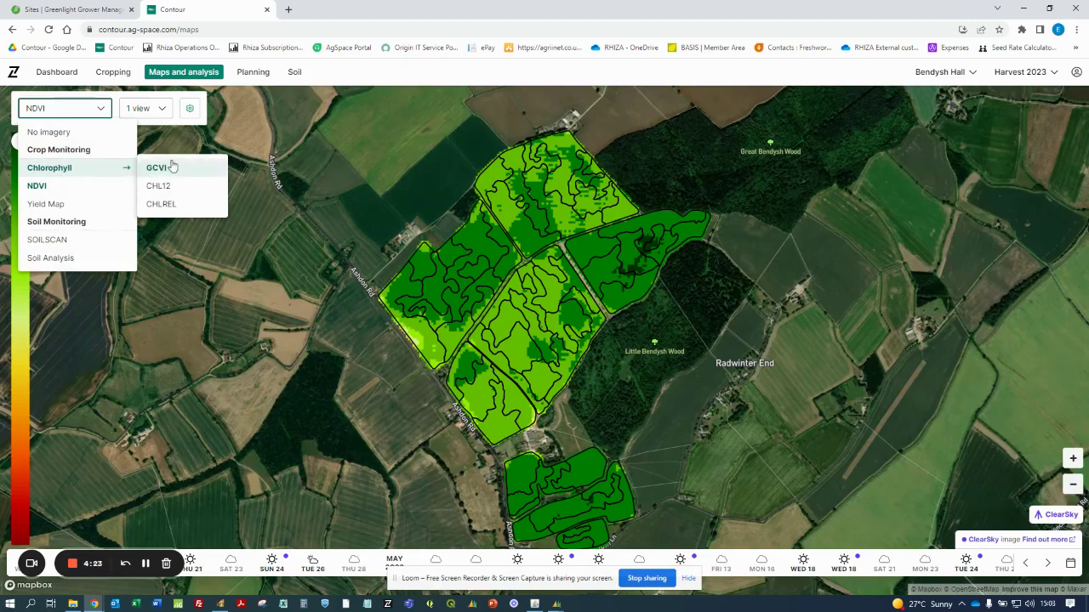
click(178, 171)
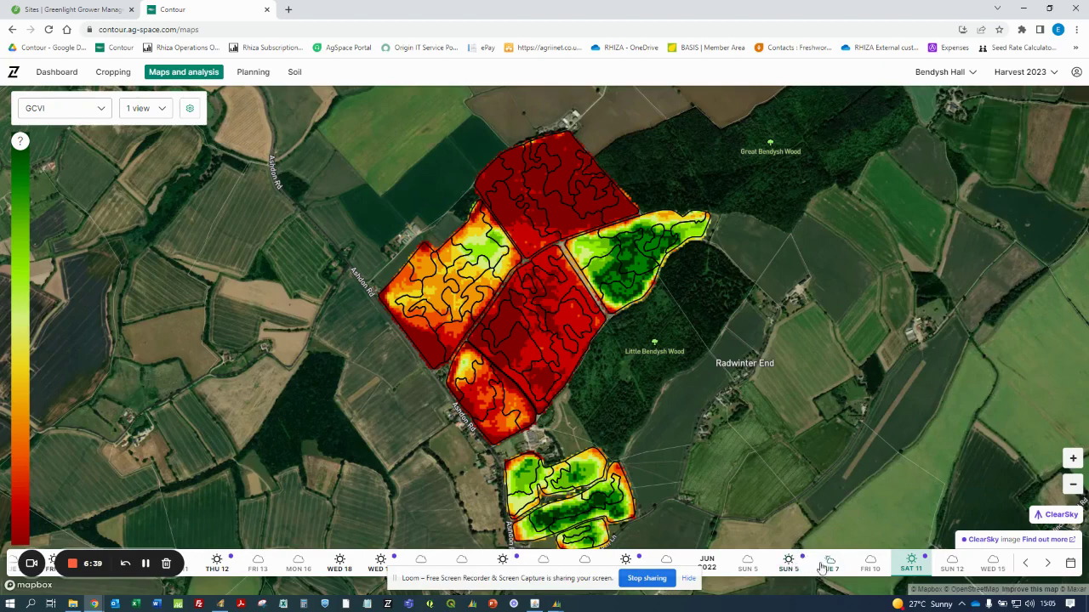
Step: Check the GCVI image and its source for Tuesday 7 June 2022, and switch to the clear image of Sunday 5 June
drag(821, 567, 845, 563)
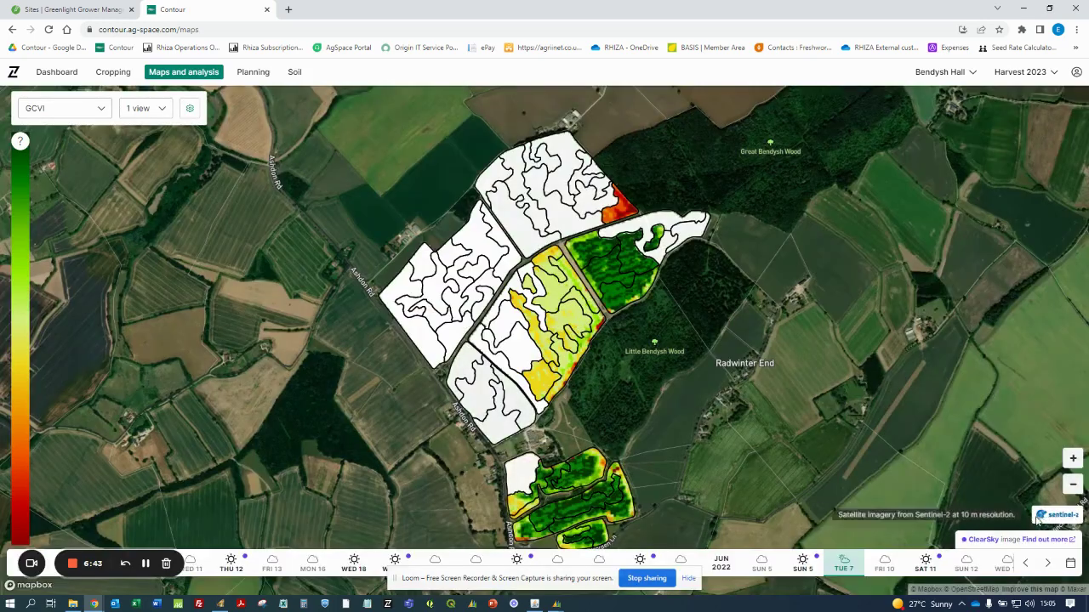
mouse_move(1058, 521)
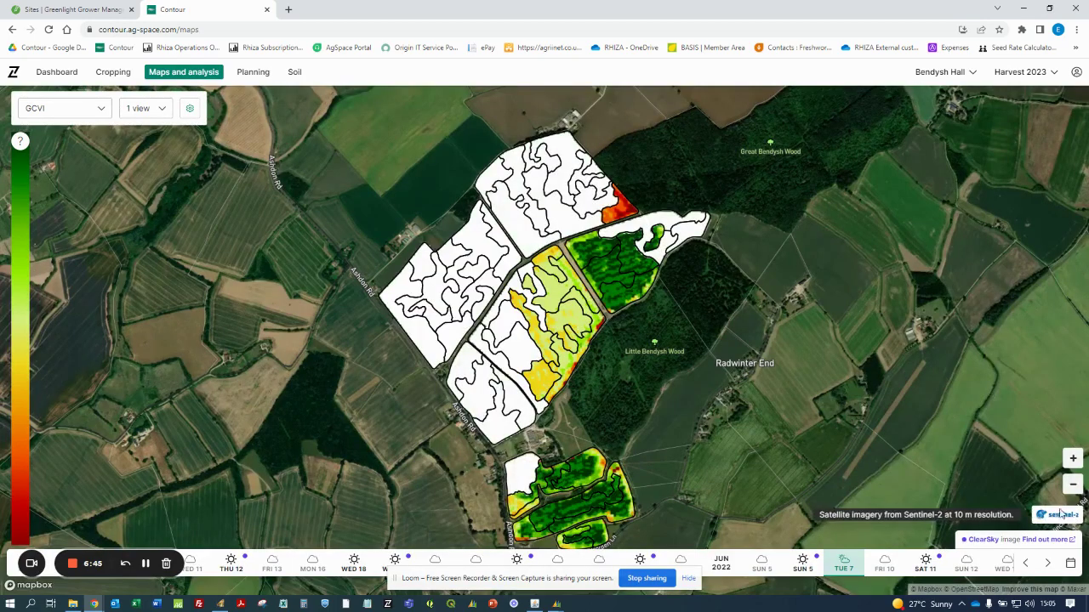
click(800, 567)
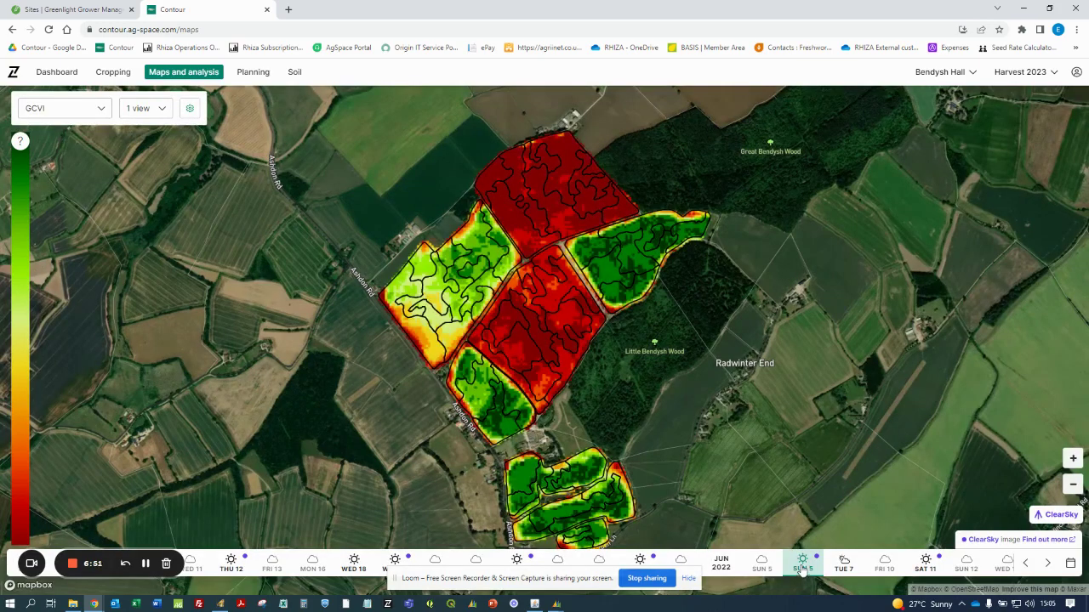
mouse_move(1062, 517)
Step: Open the ClearSky information PDF, look through its pages and return to the Contour map
click(1035, 541)
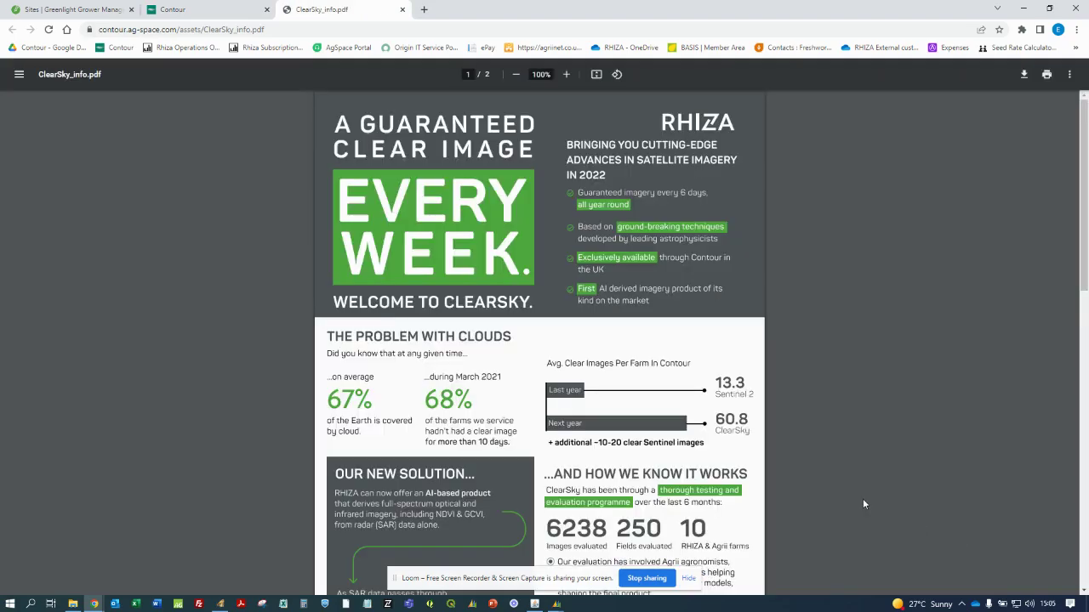
scroll(630, 525, down, 3)
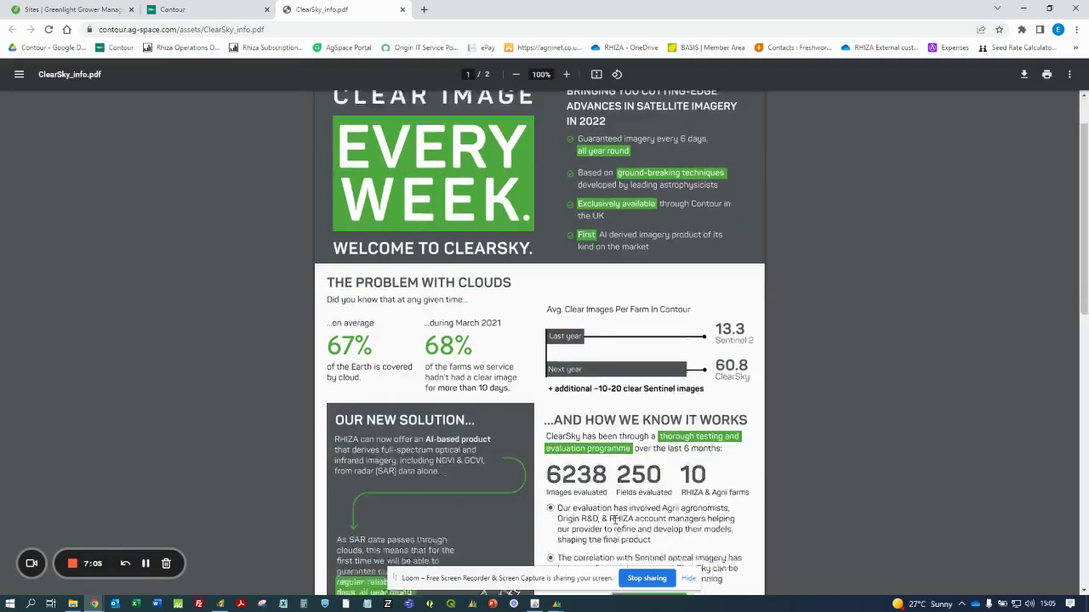
scroll(630, 525, down, 6)
scroll(669, 484, up, 5)
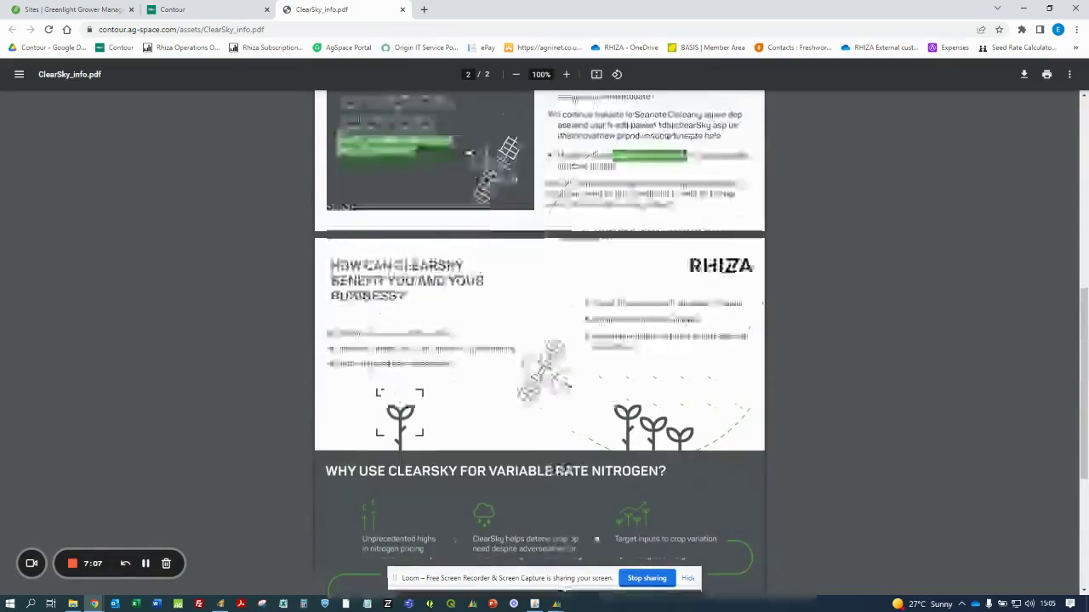
click(204, 9)
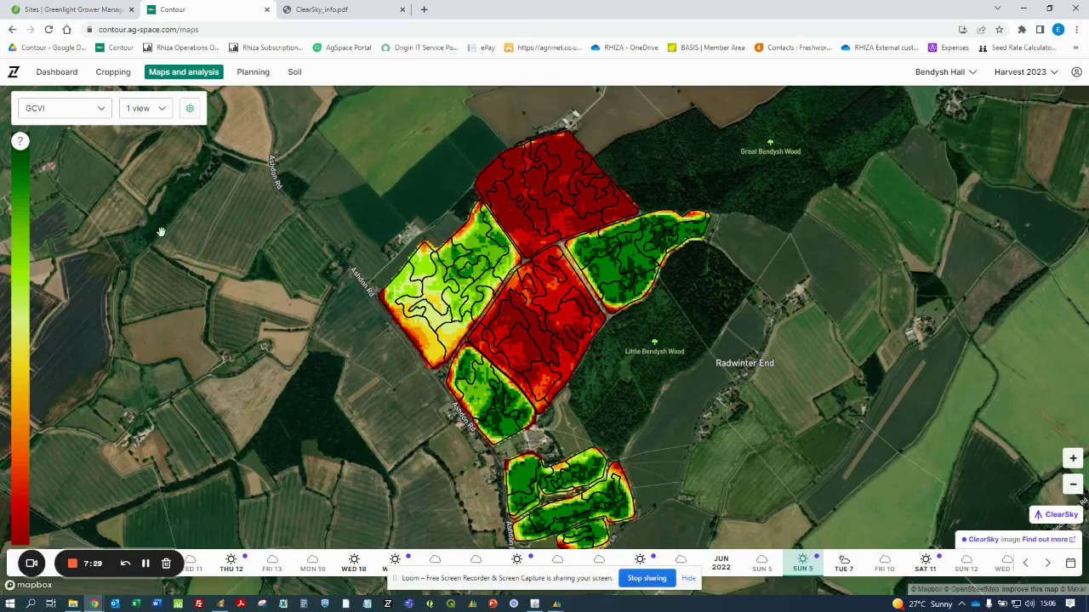
Step: Split the map into 2 views and show GCVI chlorophyll imagery in the second view
click(129, 112)
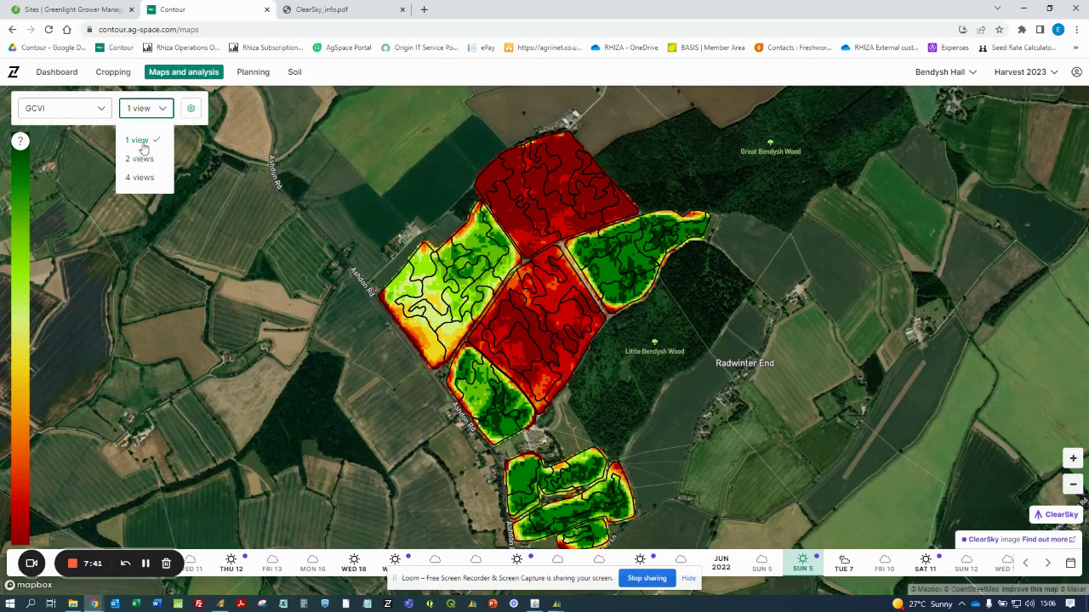
click(139, 159)
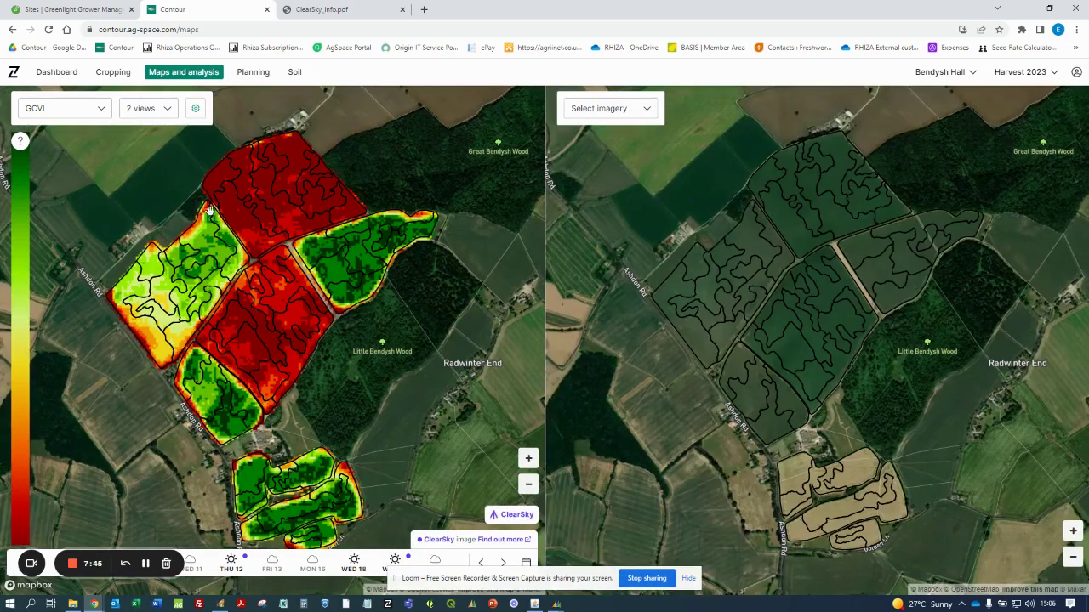
click(633, 109)
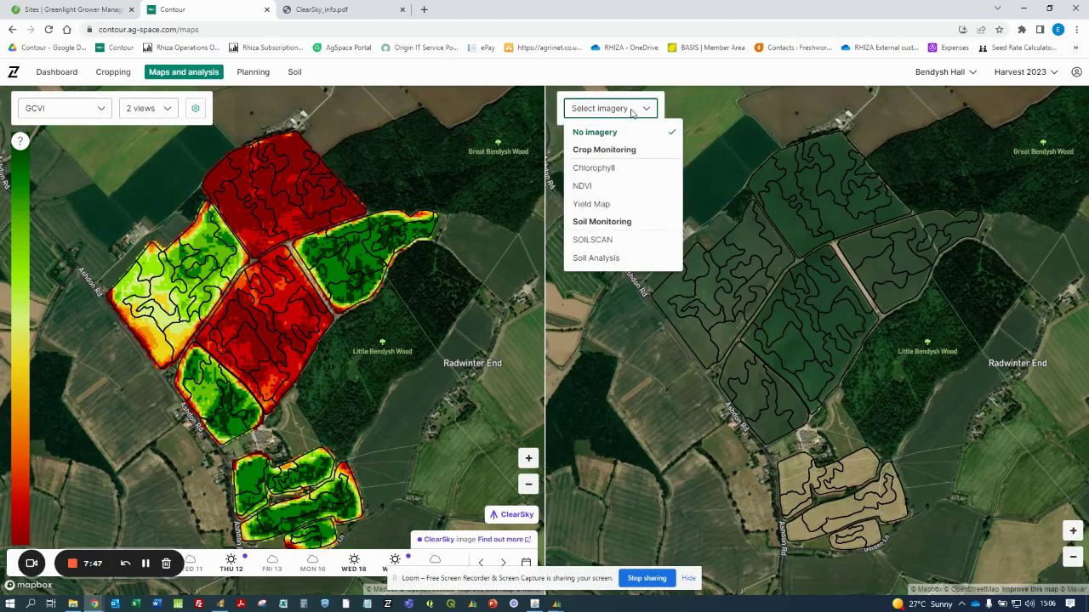
mouse_move(619, 176)
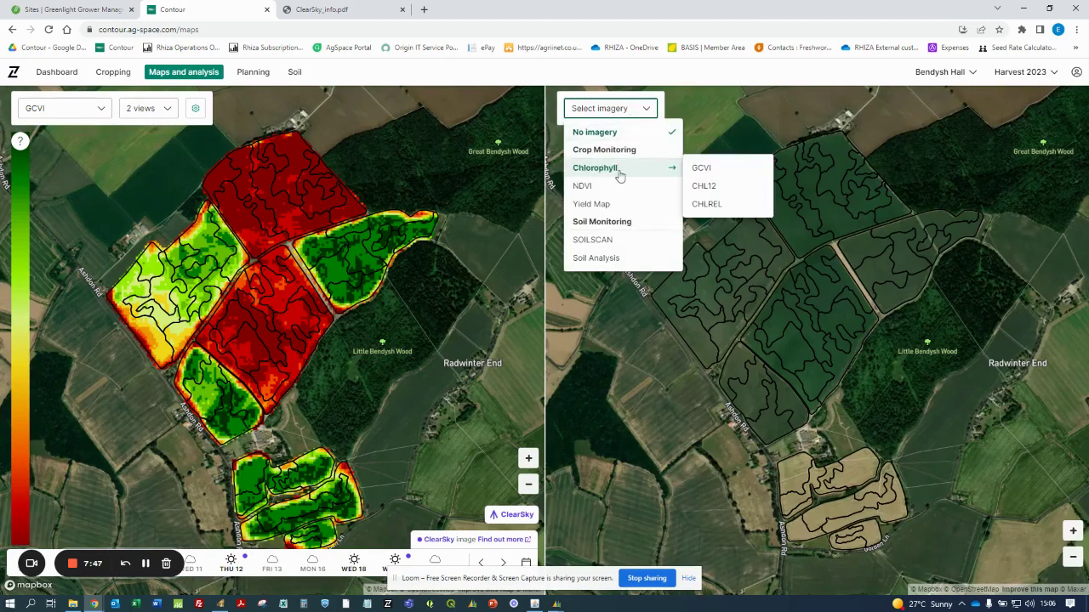
click(701, 170)
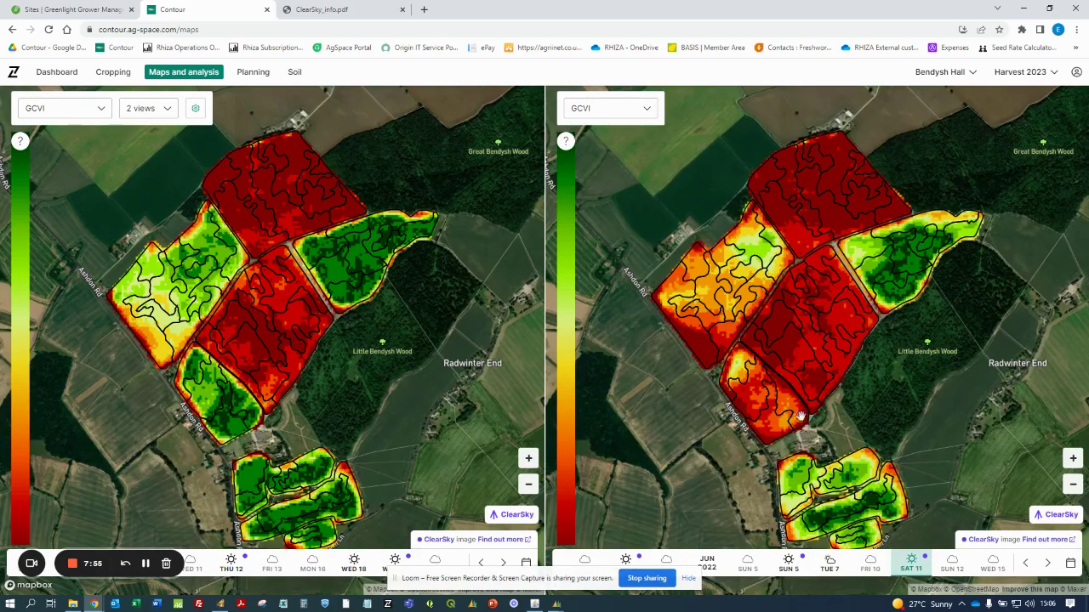
Step: Set the second view to the first clear-sky image of June 2021
click(1070, 565)
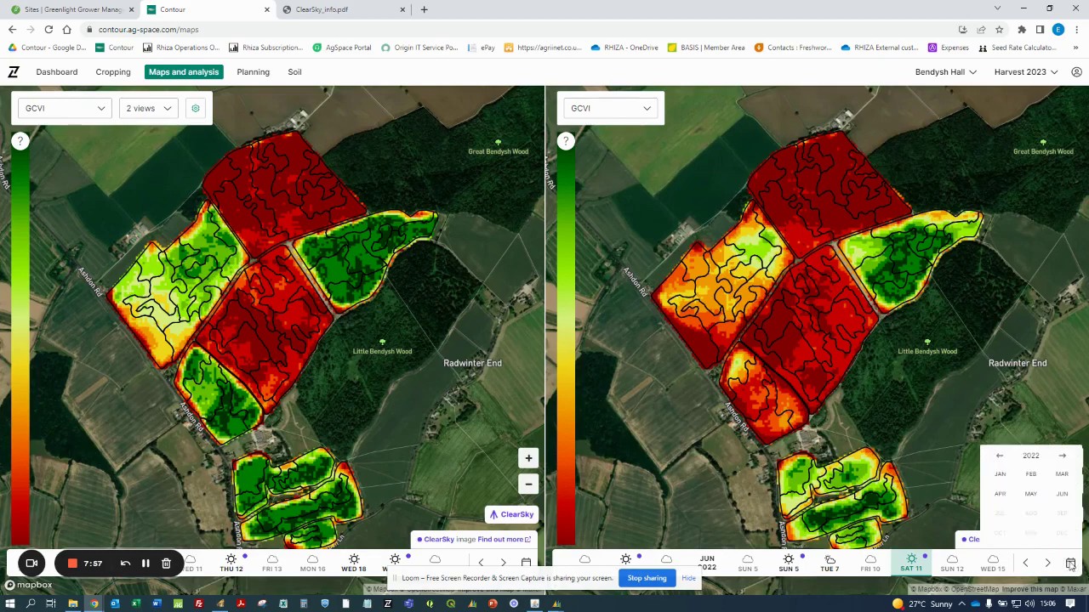
click(999, 457)
click(1062, 495)
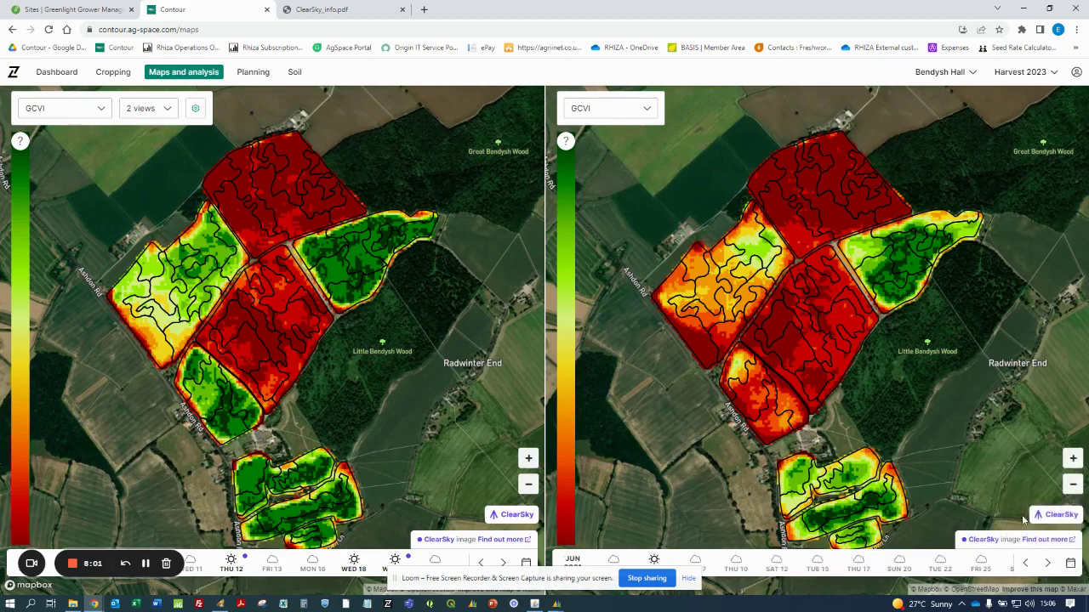
click(653, 561)
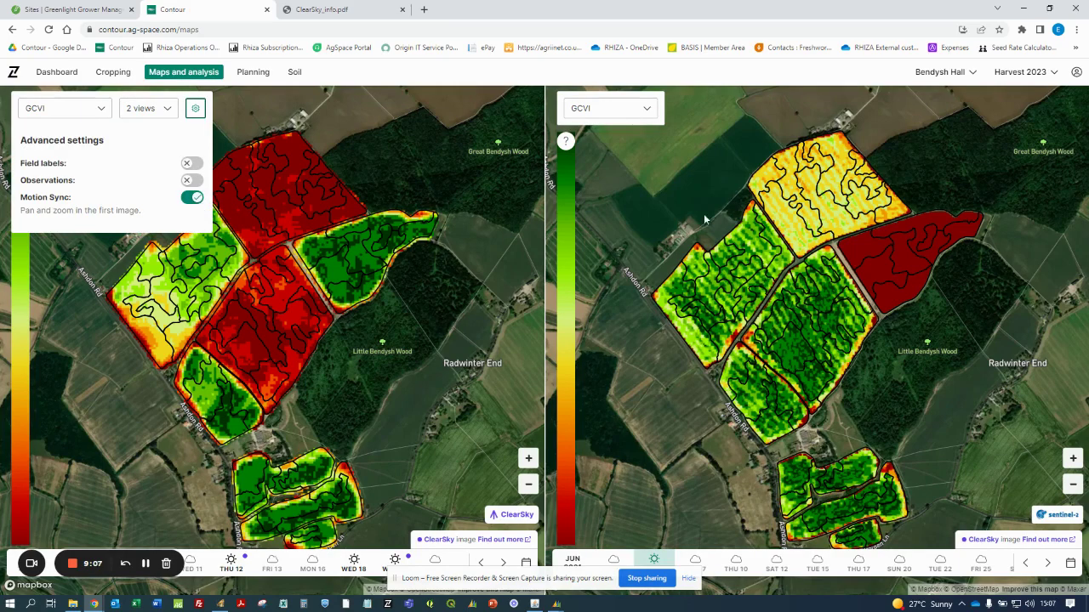
Step: Turn on Observations in the advanced map settings and close the settings
click(194, 181)
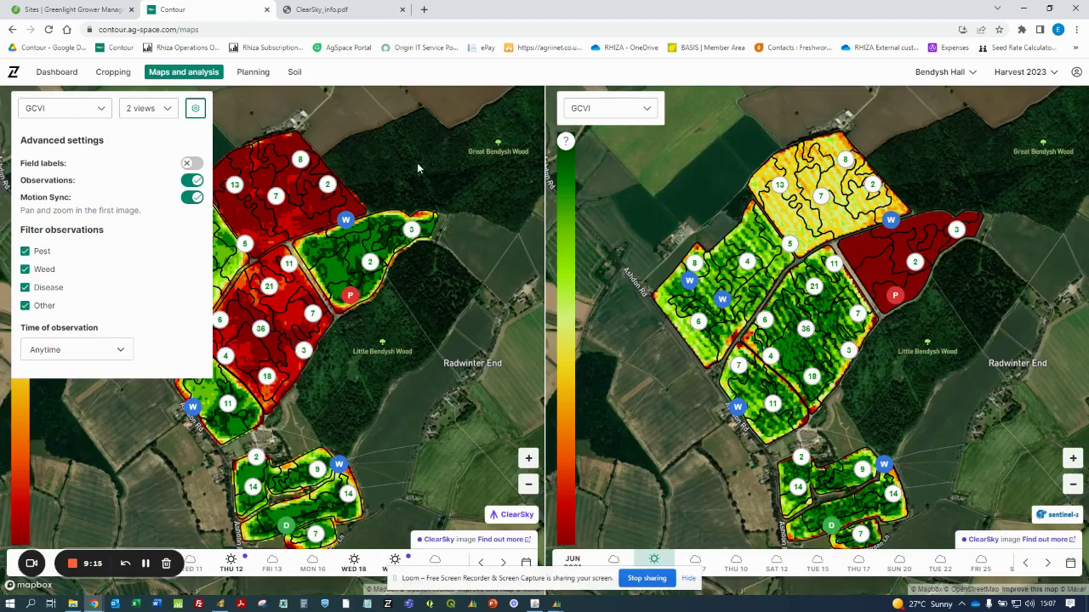
click(417, 166)
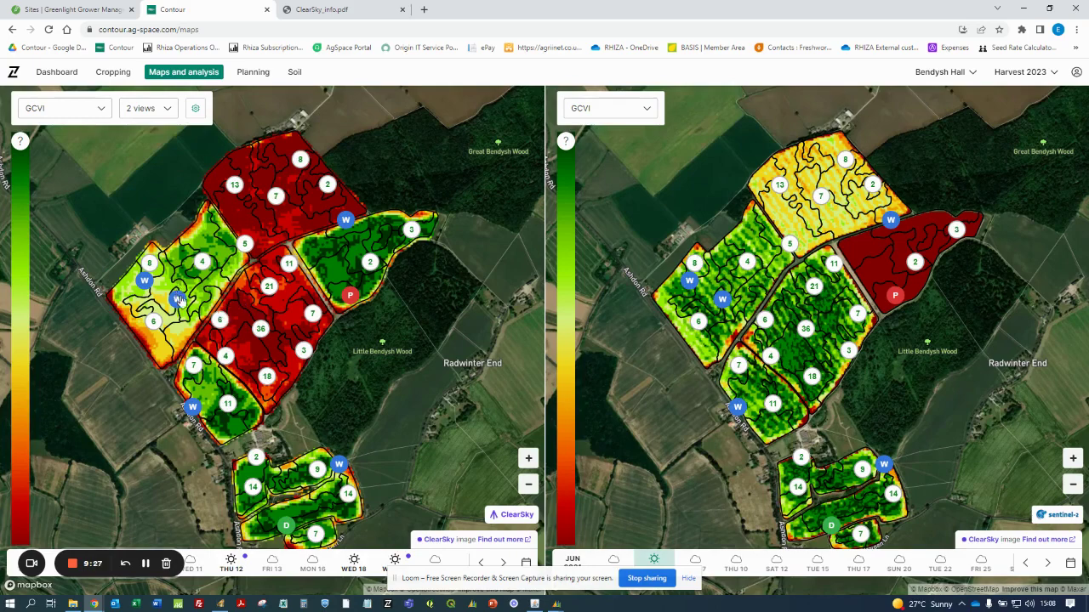
Step: Inspect the details of a single weed observation in the field beside Ashdon Rd and close them
scroll(181, 298, up, 5)
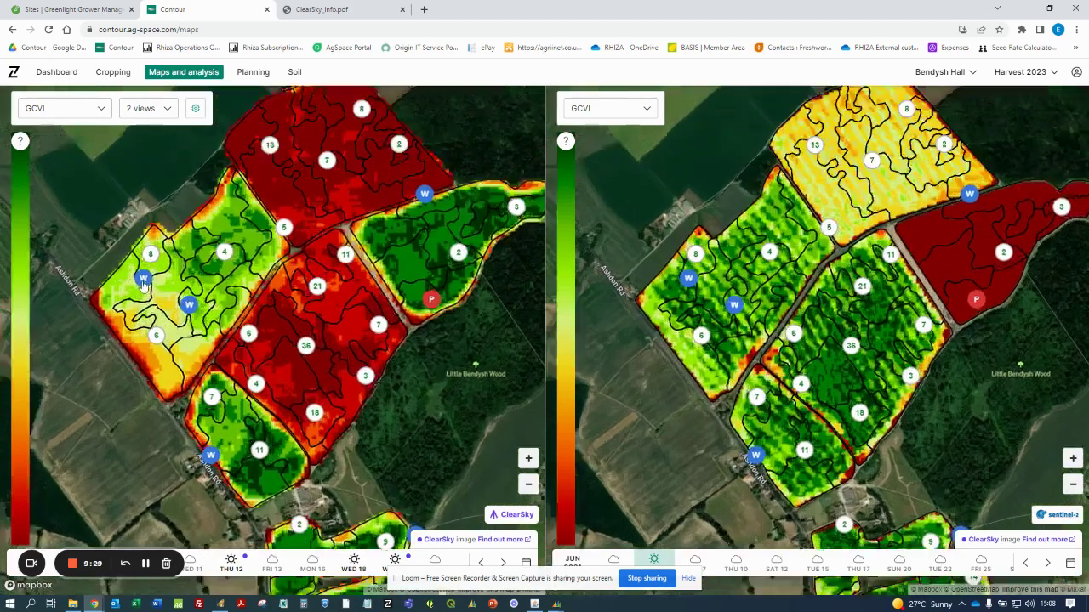
scroll(148, 287, up, 5)
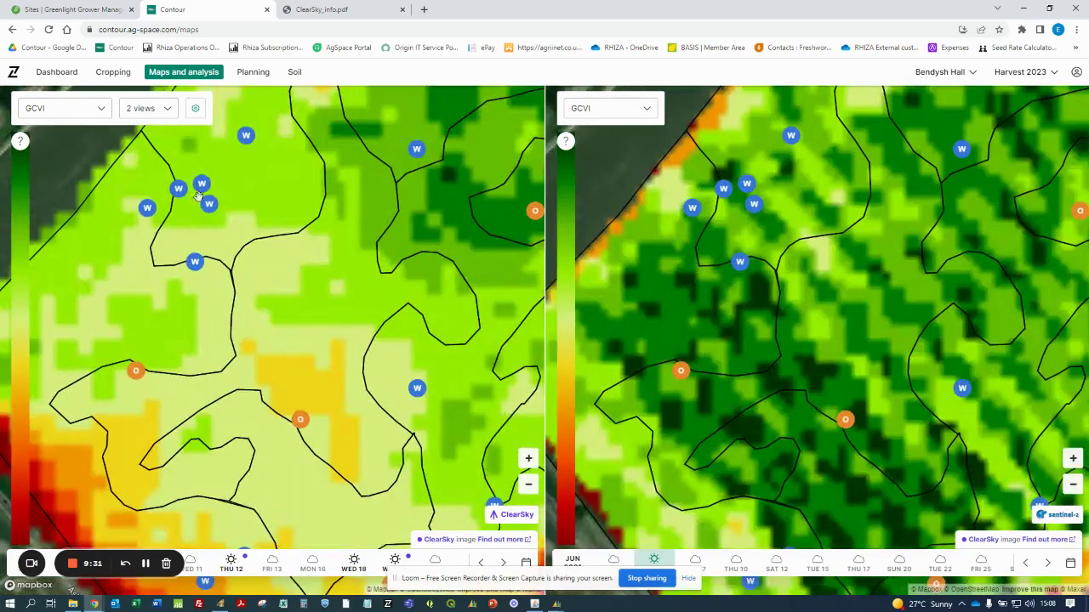
click(247, 138)
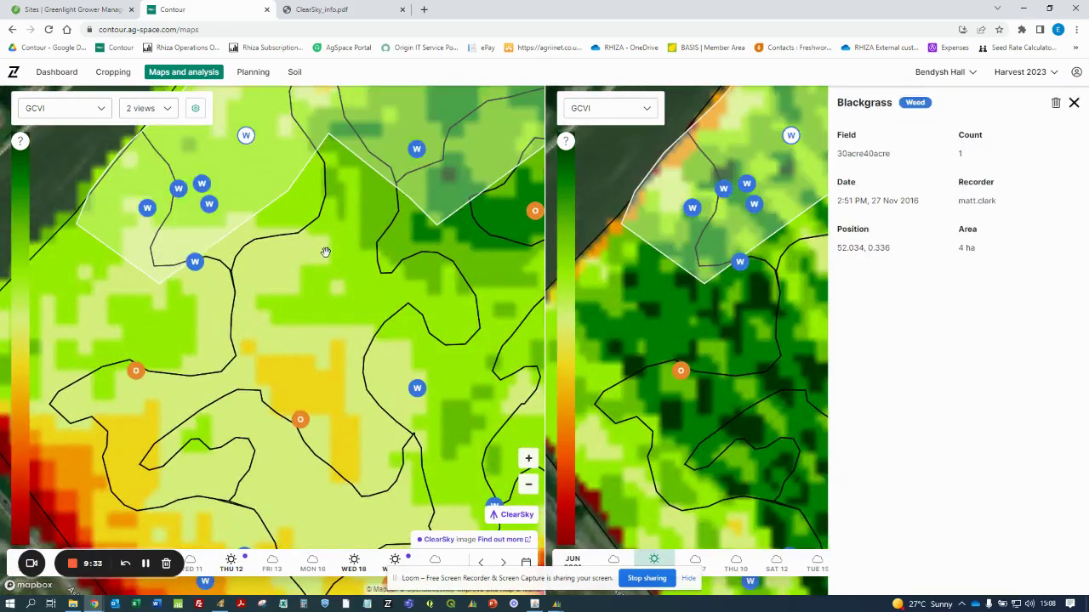
scroll(327, 256, down, 1)
scroll(326, 260, down, 1)
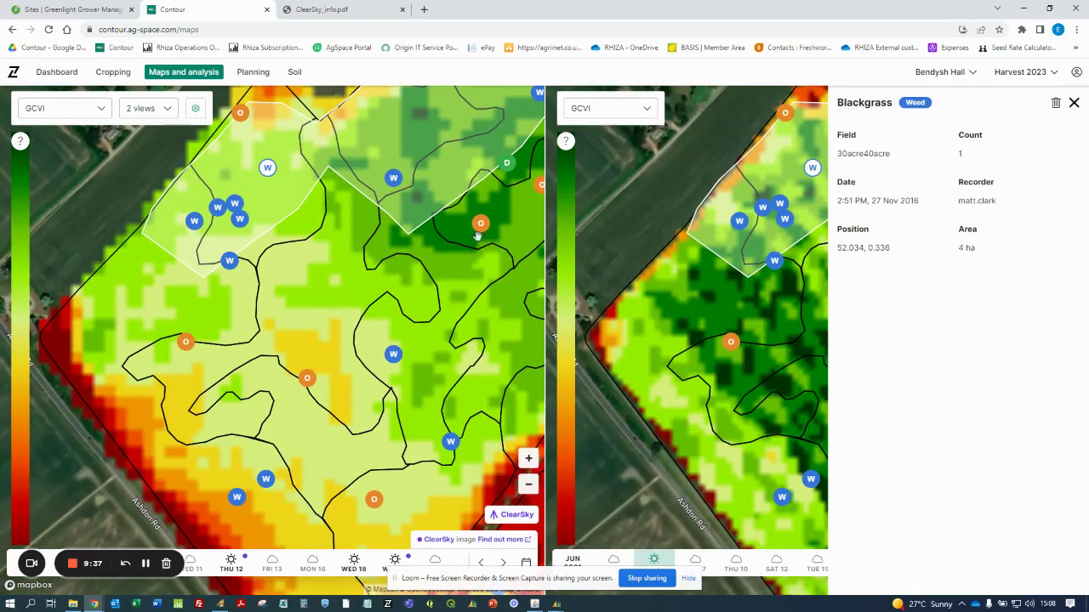
click(1073, 104)
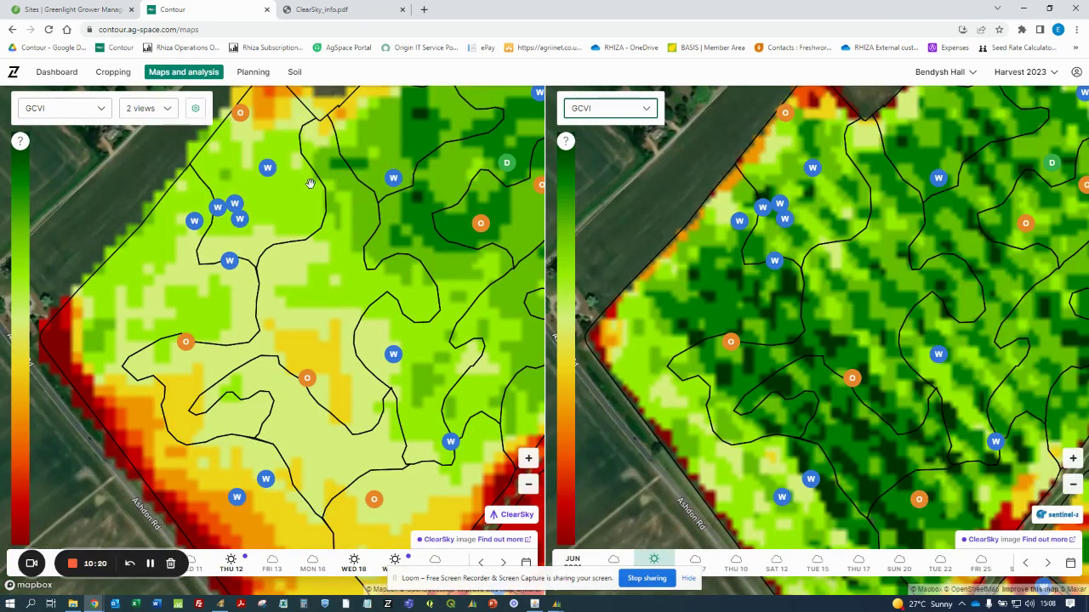
scroll(310, 183, down, 2)
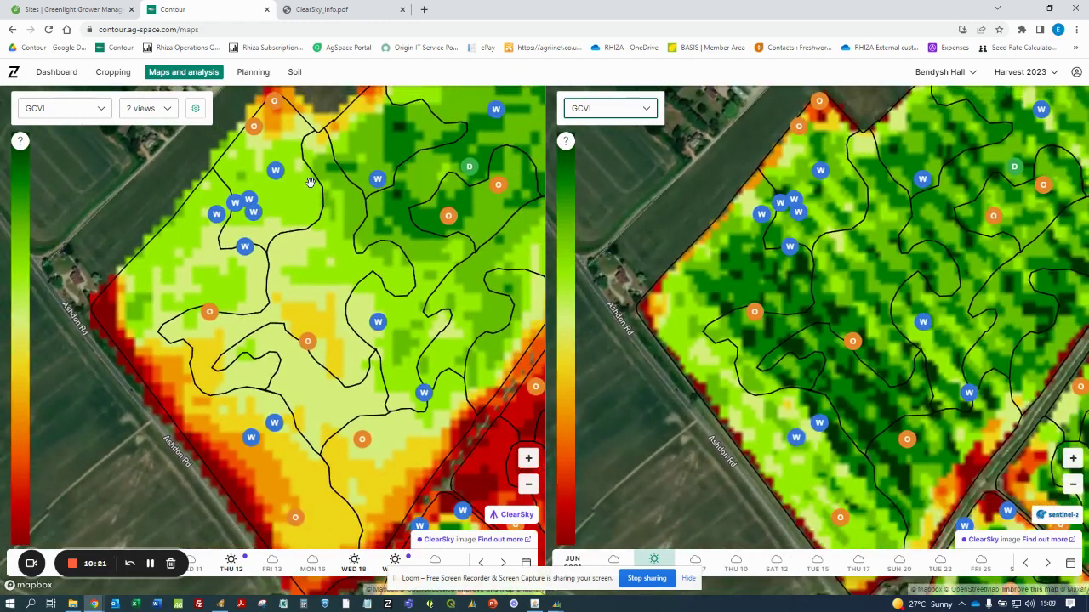
Step: Show the P (phosphorus) soil analysis layer in the second map view in place of the GCVI imagery
click(598, 112)
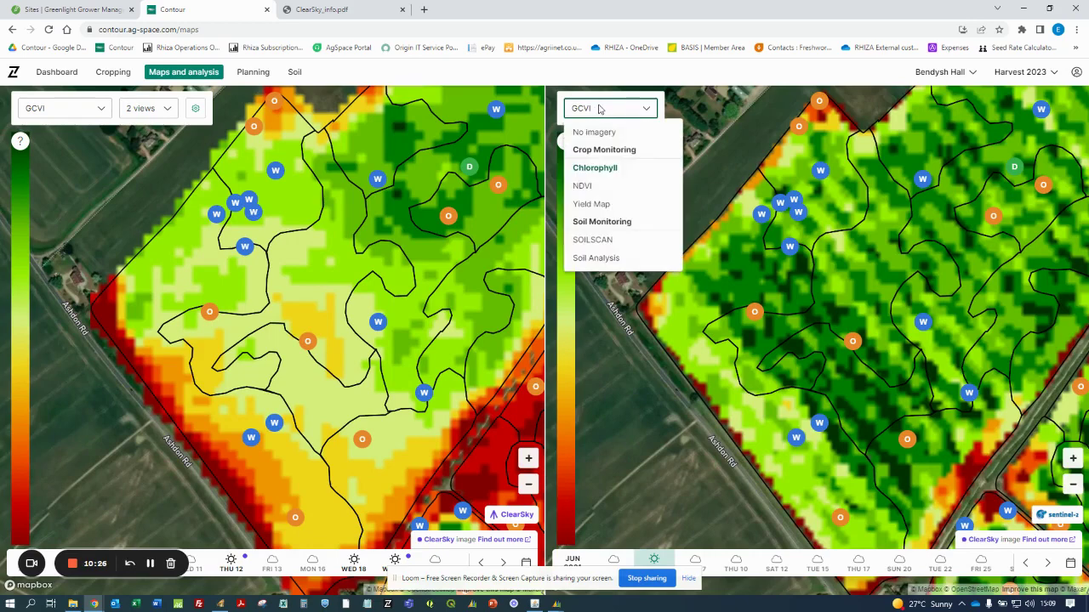
mouse_move(632, 194)
mouse_move(621, 259)
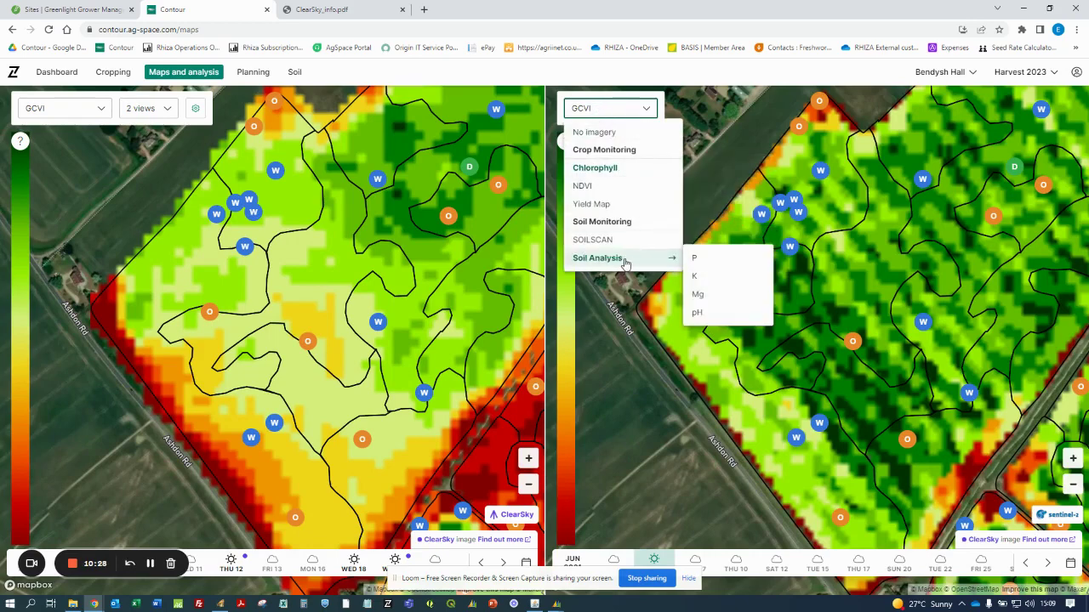
click(704, 257)
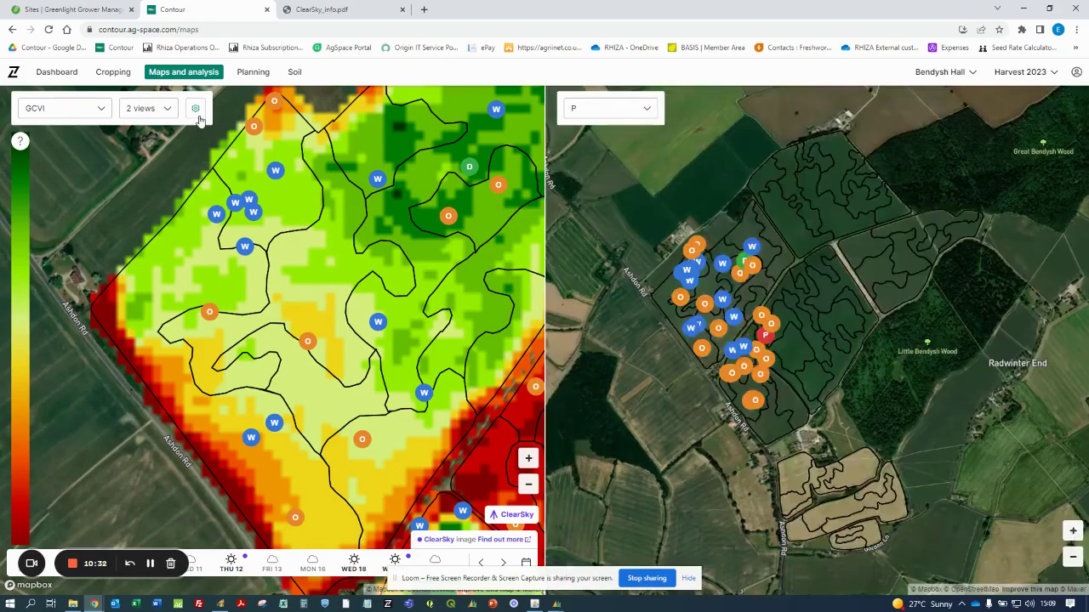
Step: Turn off Observations in the advanced map settings and close the settings
click(196, 109)
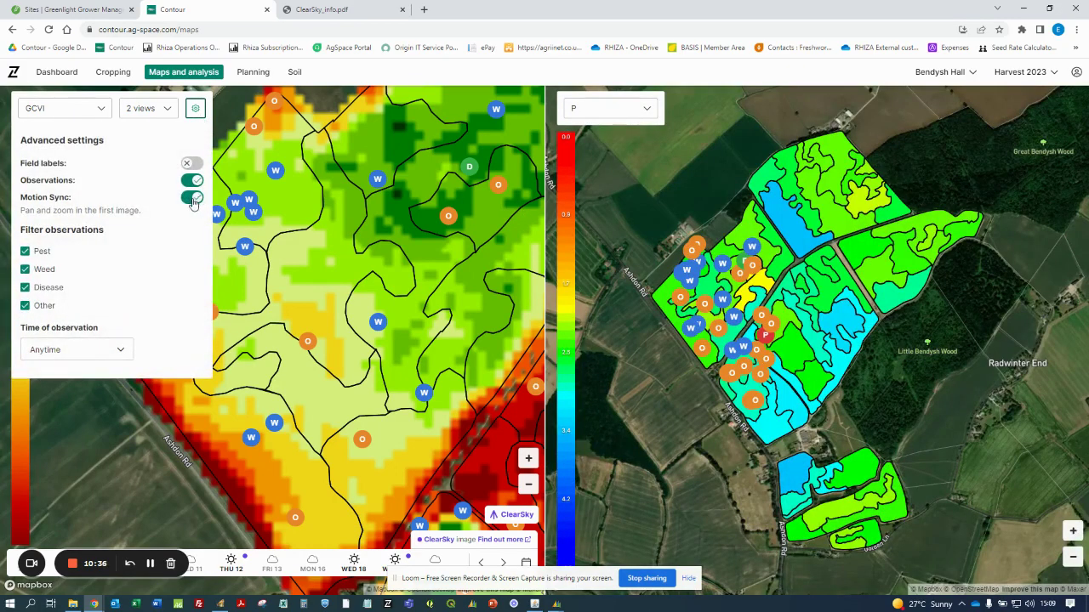
click(192, 180)
click(621, 149)
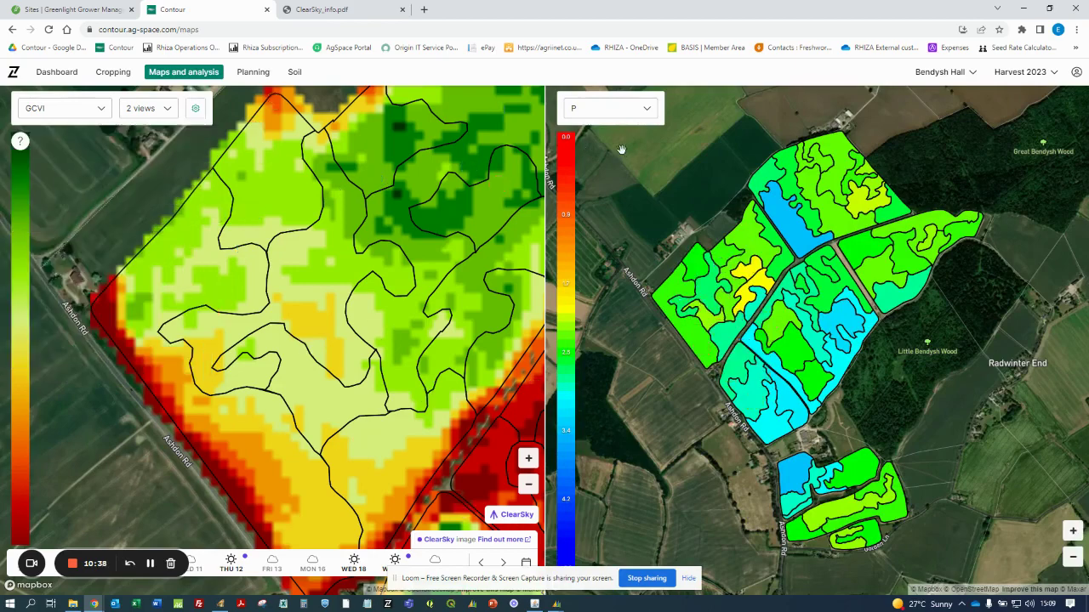
Step: Compare the GCVI and P maps of the fields beside Ashdon Rd and switch the second view to SOILSCAN-SHALLOW
scroll(441, 237, up, 2)
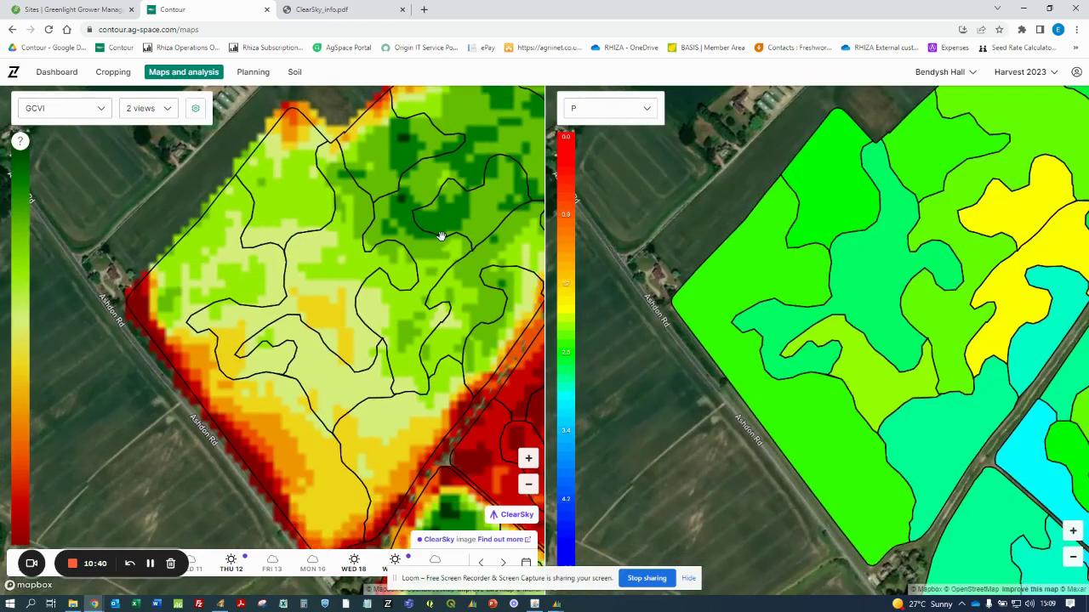
scroll(441, 236, down, 1)
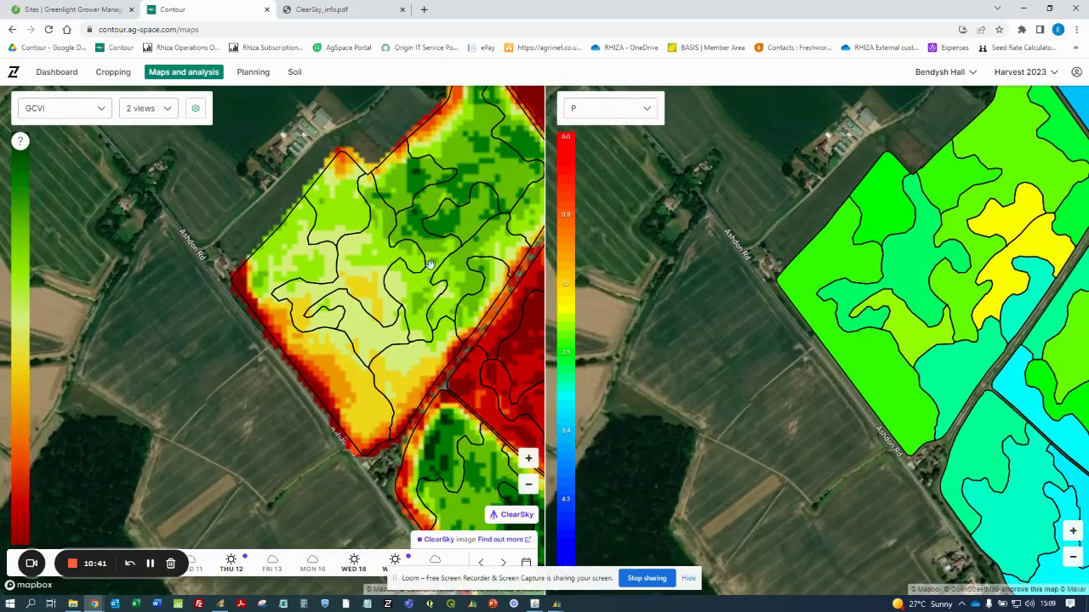
drag(431, 264, 412, 248)
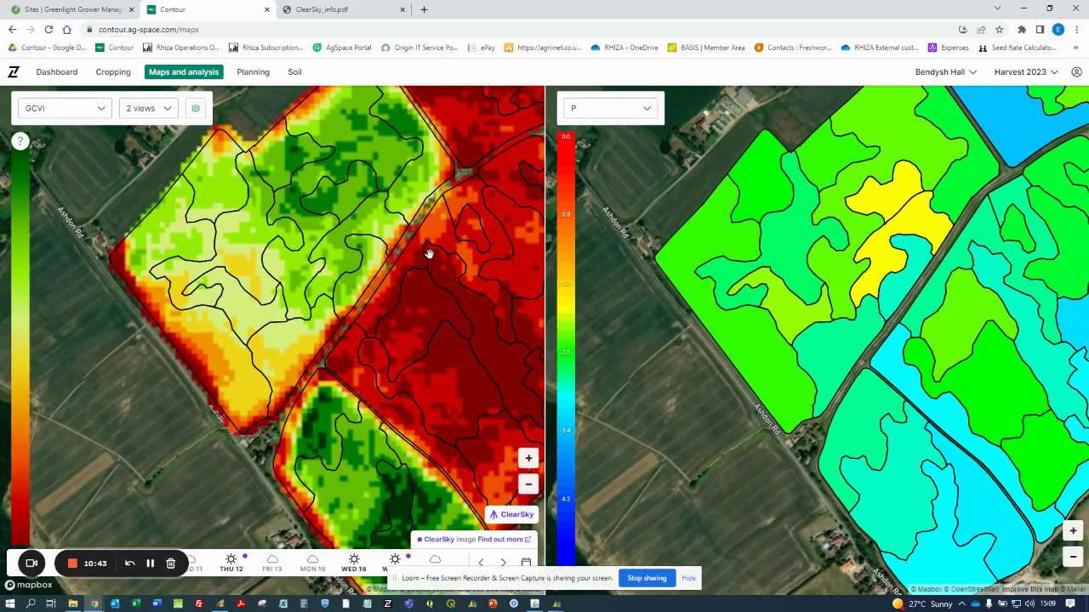
click(643, 108)
mouse_move(610, 243)
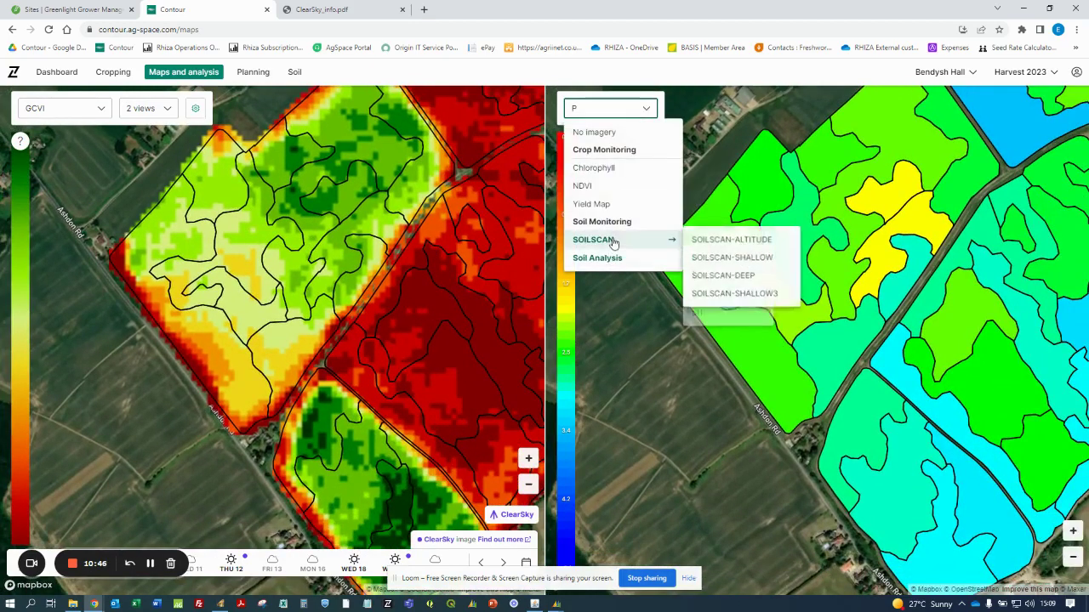
click(760, 260)
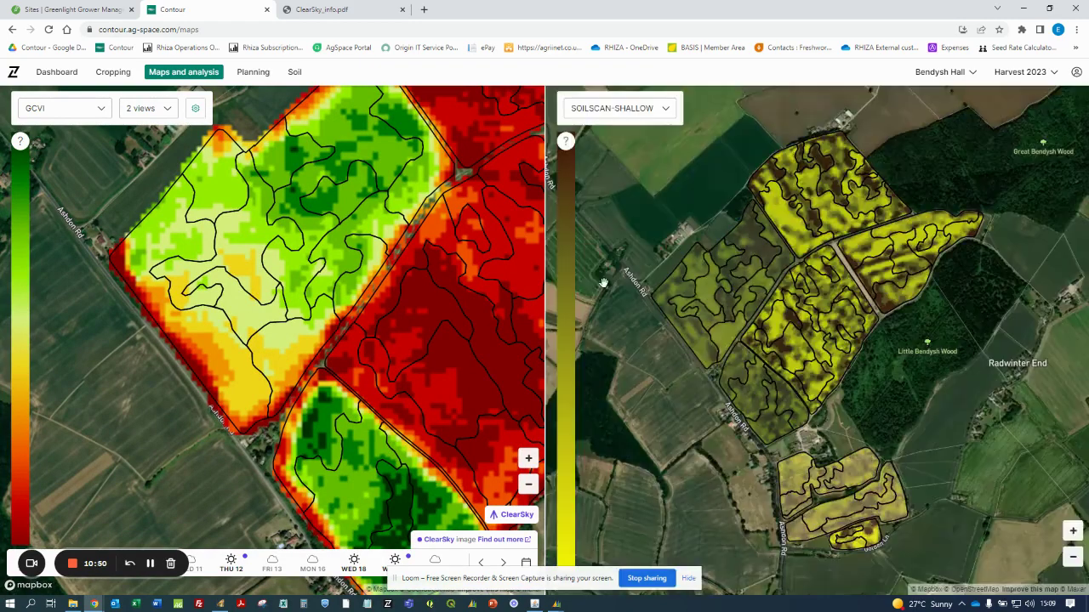